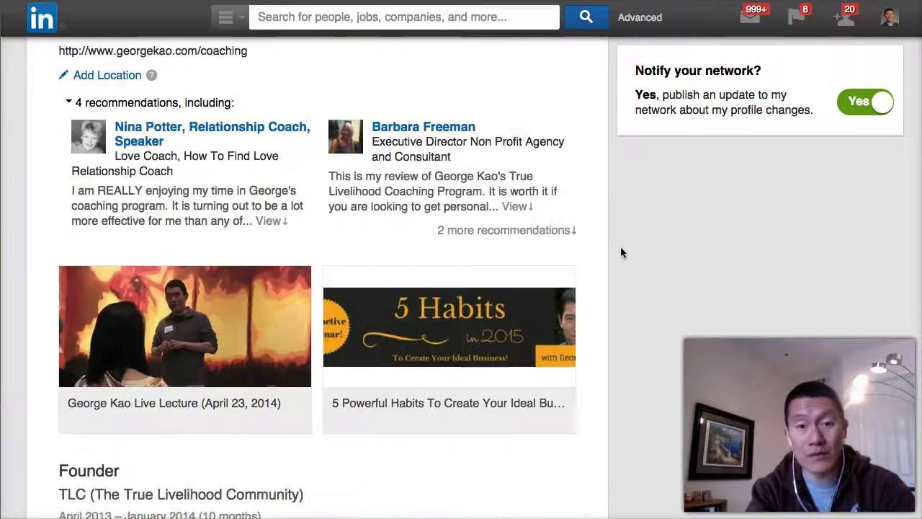
Review the mind map notes on job positions and the job titles and company names in the LinkedIn profile's Experience section.
scroll(622, 252, up, 15)
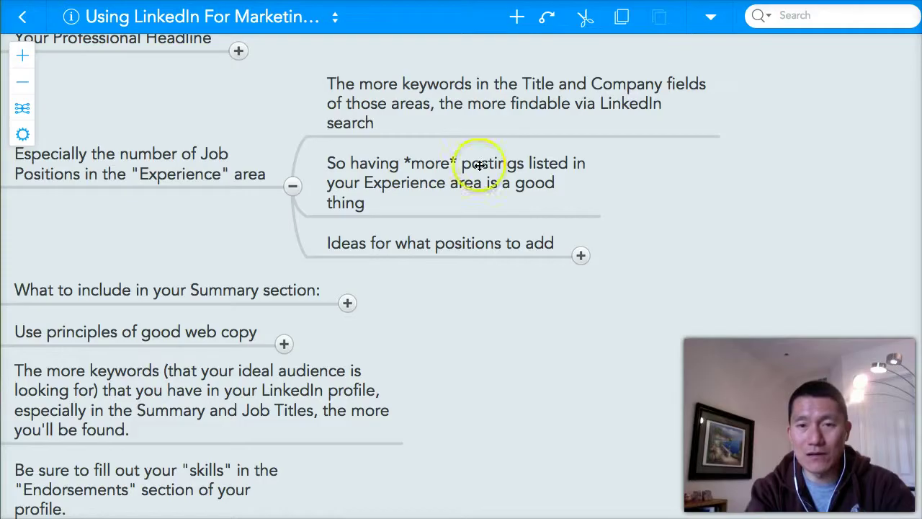
drag(737, 187, 699, 201)
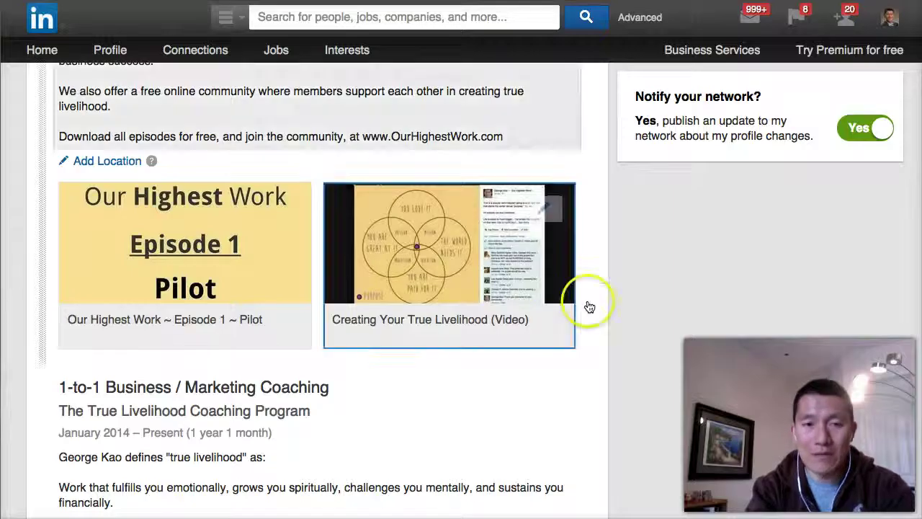
scroll(588, 306, up, 5)
scroll(590, 307, up, 1)
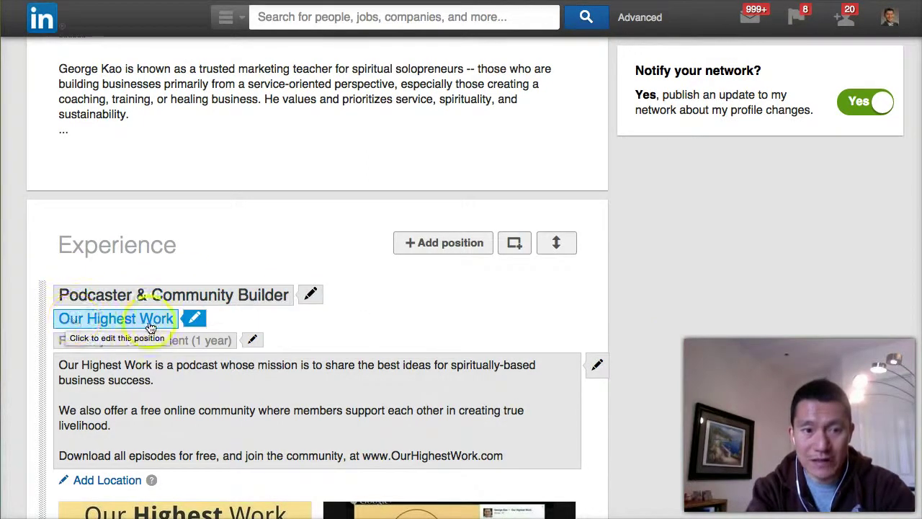
scroll(647, 288, down, 4)
scroll(647, 289, down, 7)
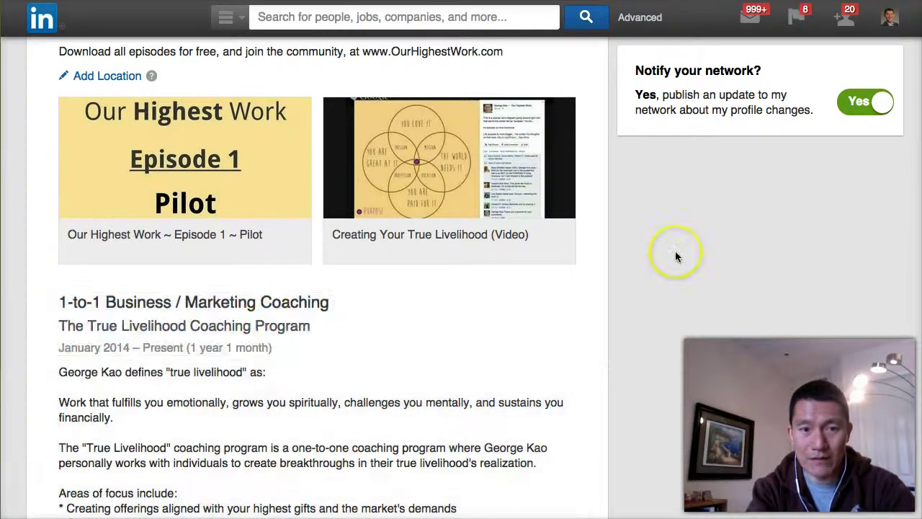
scroll(675, 257, down, 20)
scroll(675, 257, down, 2)
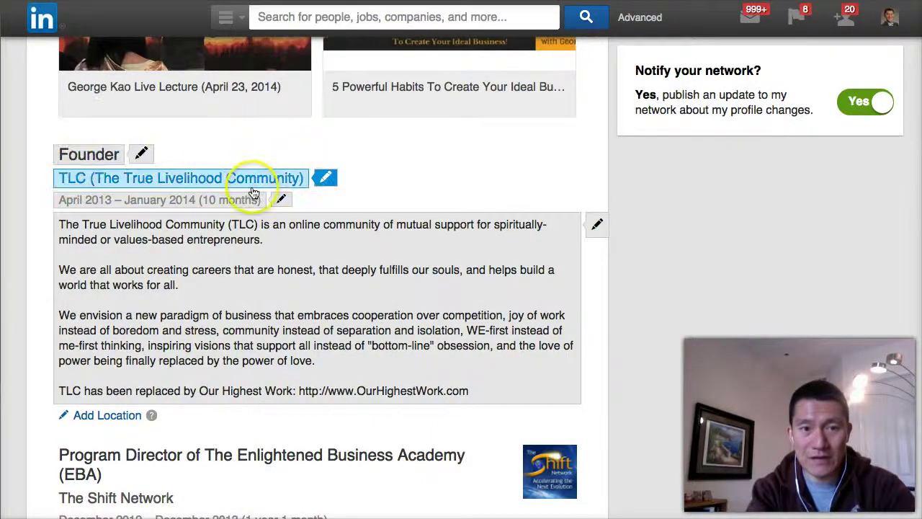
scroll(722, 321, down, 4)
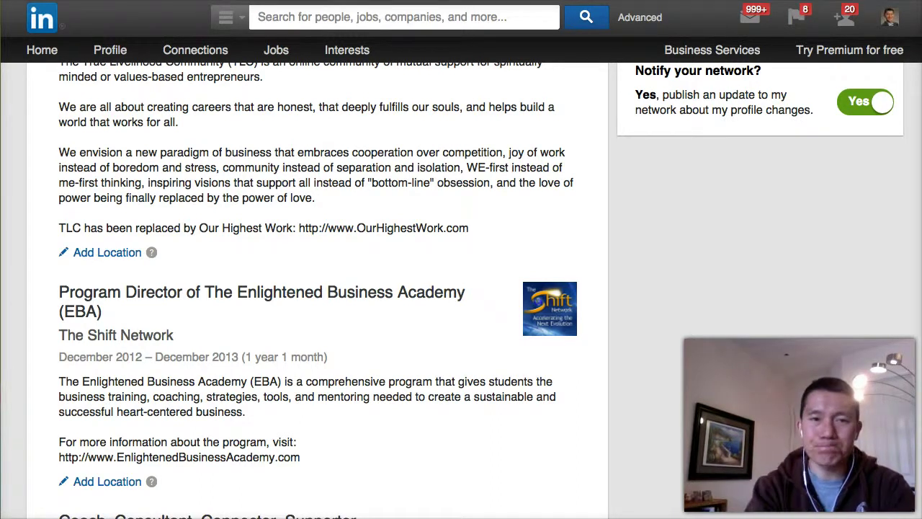
Examine the profile's headline and current positions, plus the list of endorsed skills.
scroll(399, 329, up, 4)
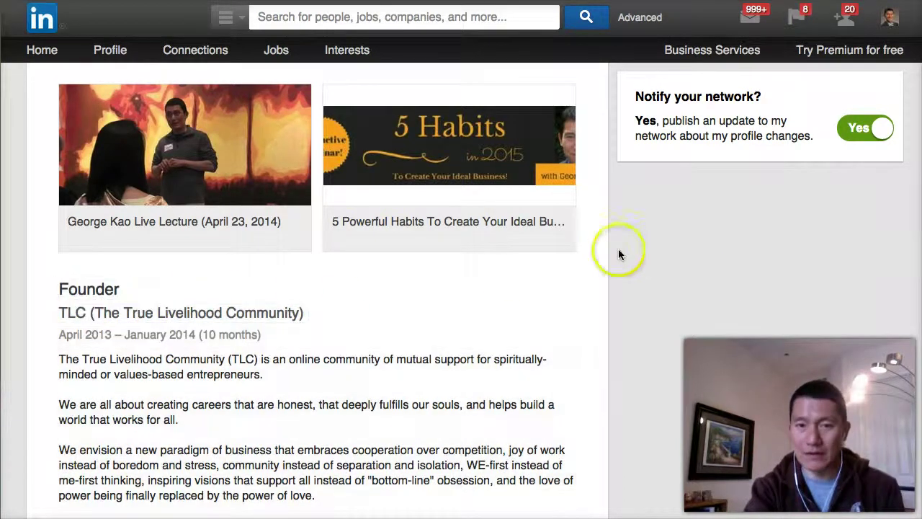
scroll(618, 254, up, 5)
scroll(618, 254, up, 15)
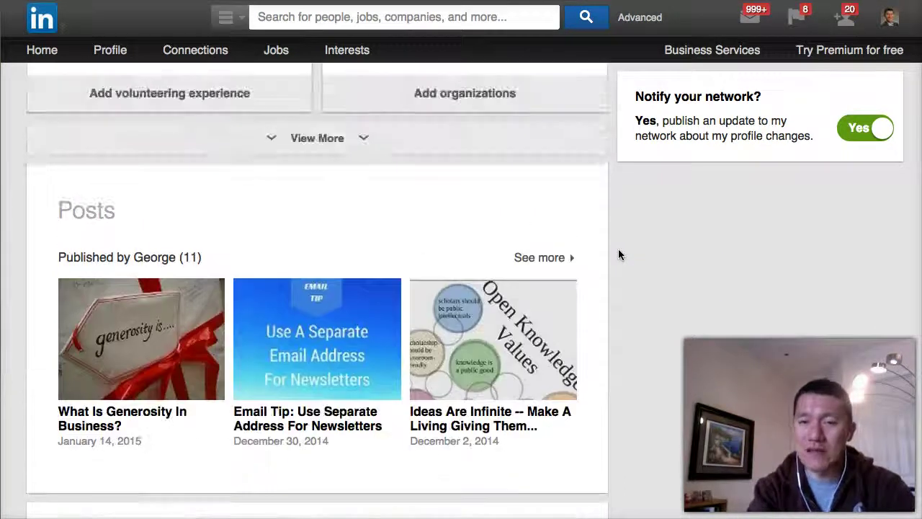
scroll(618, 253, up, 5)
scroll(618, 254, down, 4)
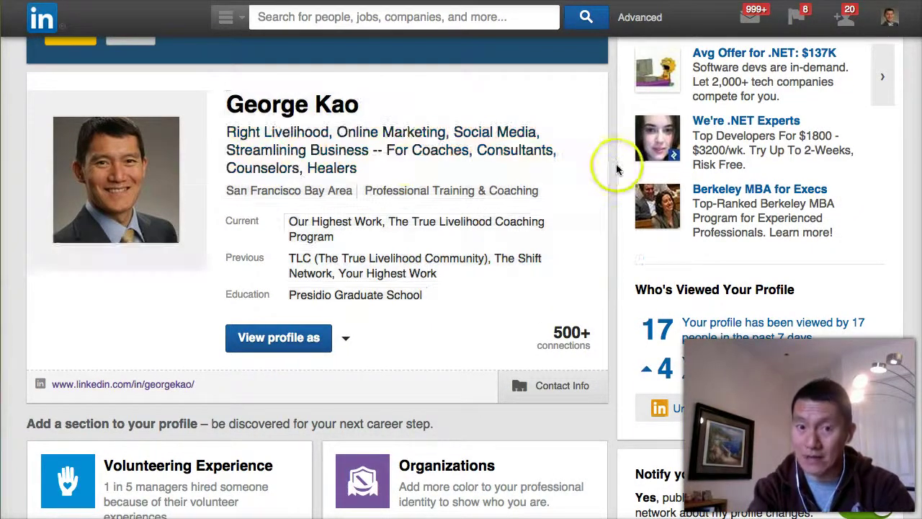
scroll(617, 167, down, 1)
scroll(617, 170, down, 15)
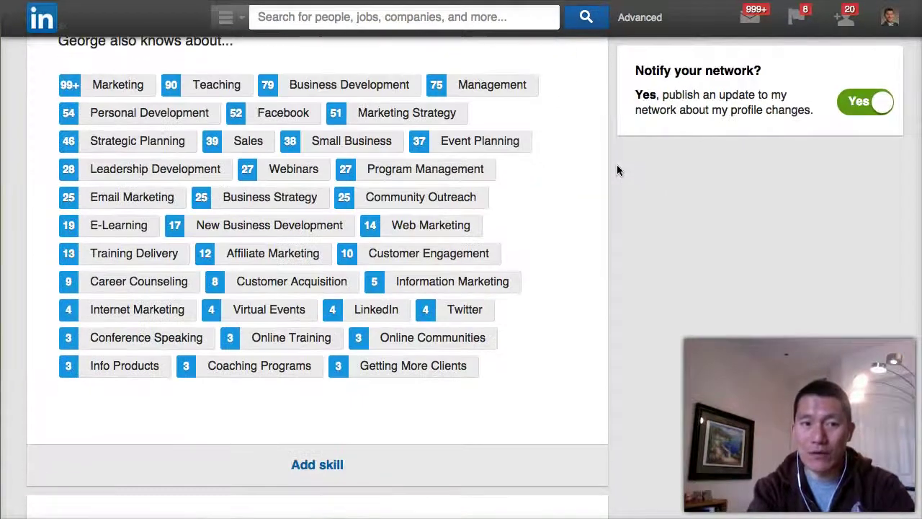
scroll(617, 170, down, 10)
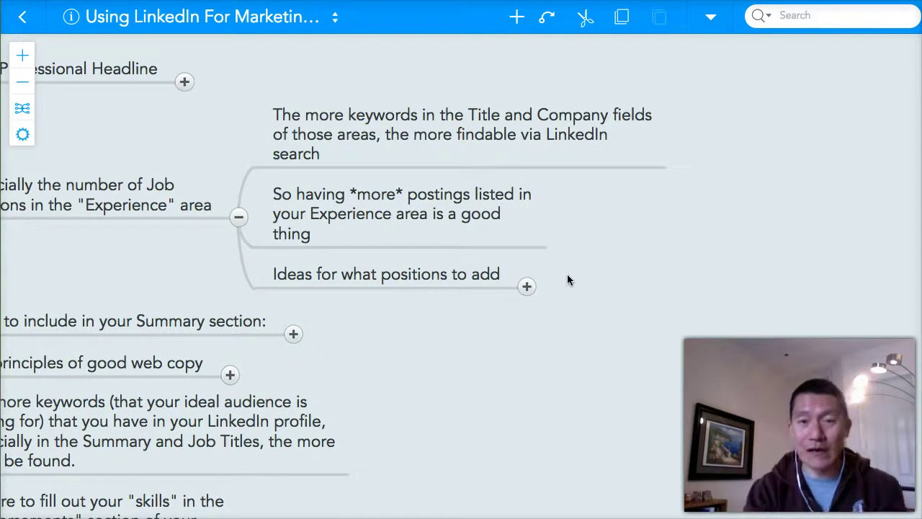
Switch to the mind map and expand the "Ideas for what positions to add" branch to read its suggestions.
click(525, 286)
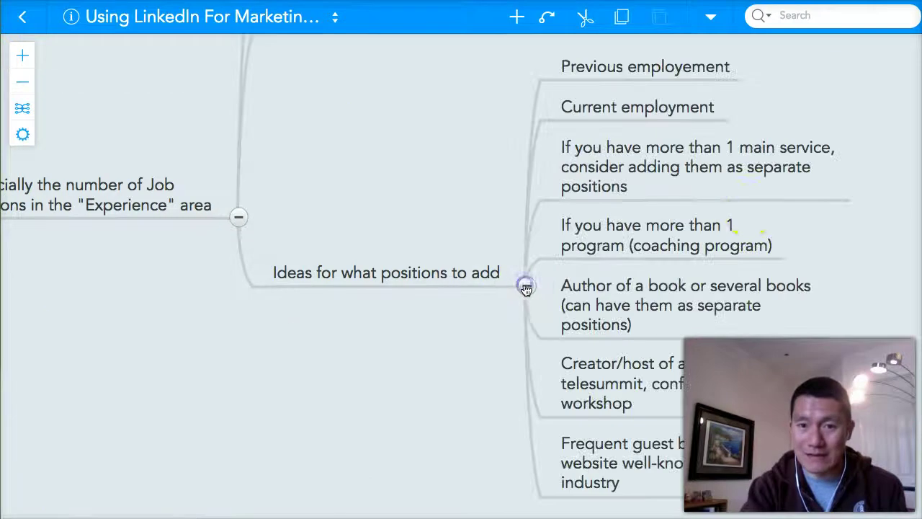
drag(778, 99, 438, 81)
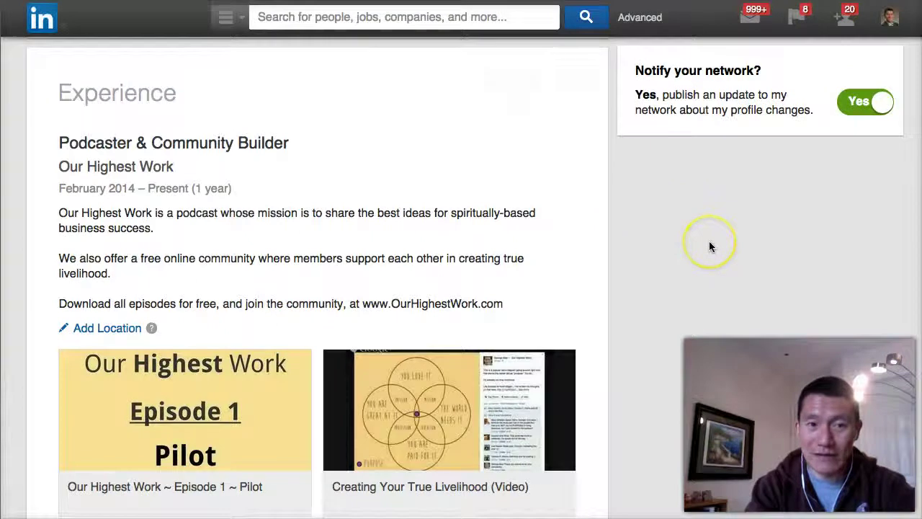
Back on the LinkedIn profile, edit The True Livelihood Coaching Program position, showing its display name and title fields, and save it.
scroll(709, 240, down, 6)
scroll(710, 246, up, 3)
scroll(597, 288, up, 6)
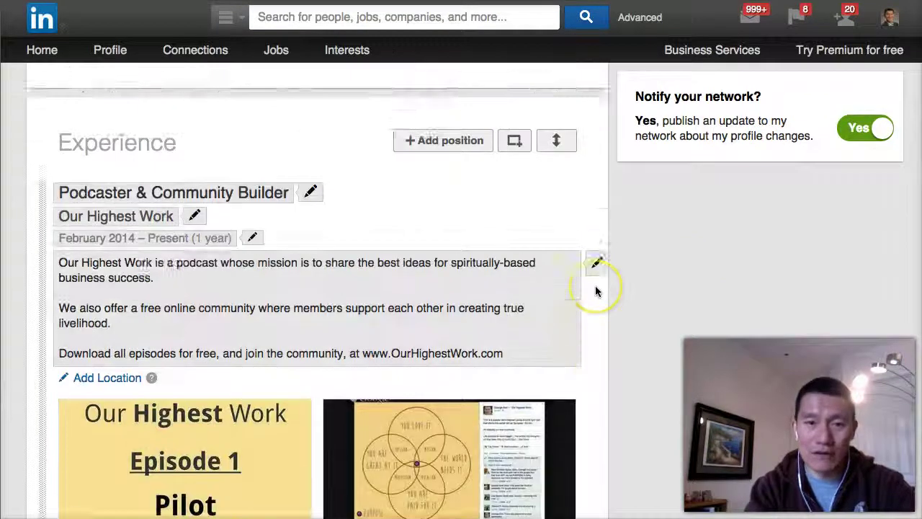
scroll(653, 293, down, 3)
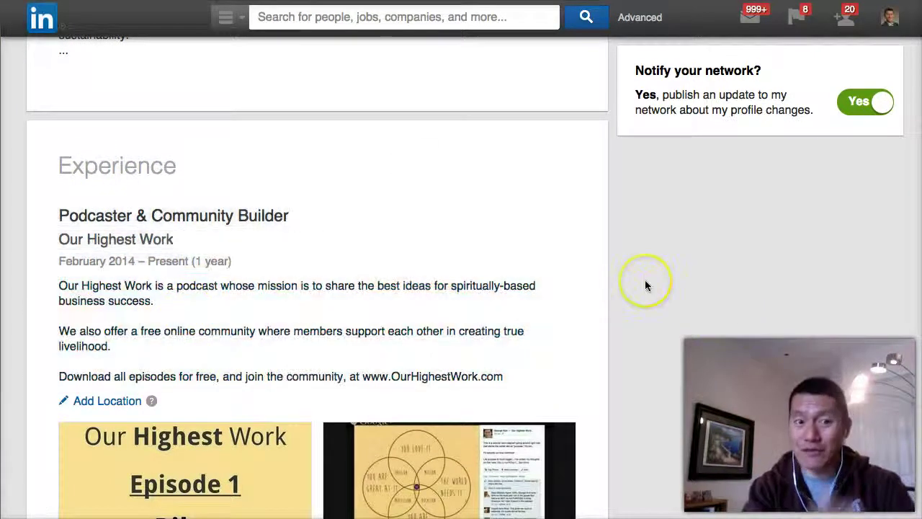
scroll(646, 284, down, 1)
scroll(644, 285, down, 10)
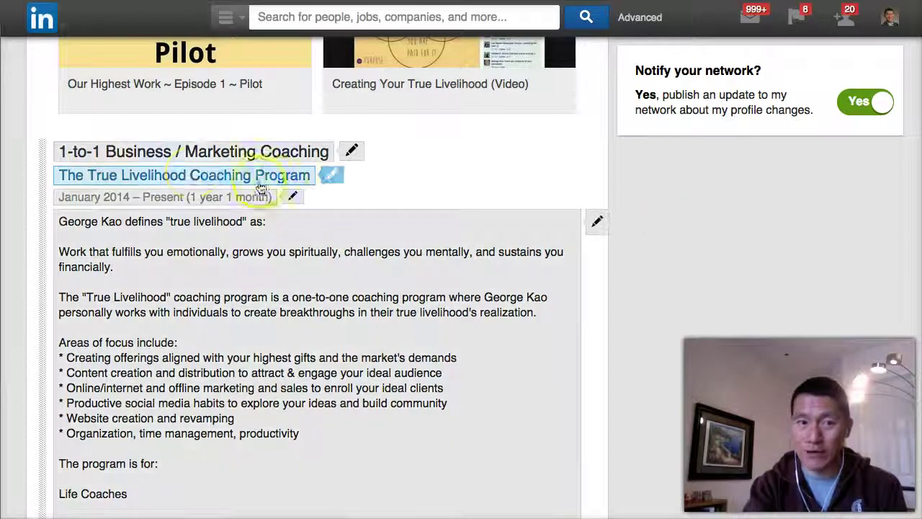
click(146, 178)
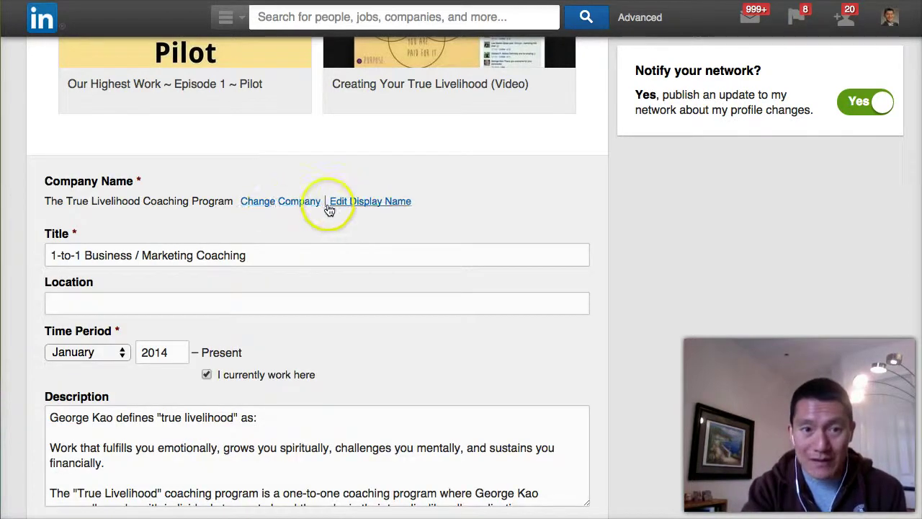
click(366, 201)
click(247, 304)
click(258, 257)
scroll(291, 335, down, 5)
click(72, 490)
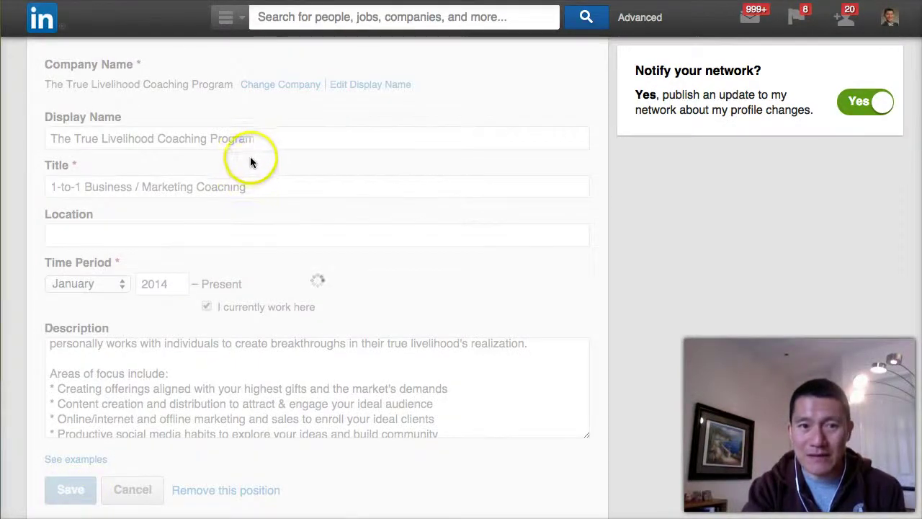
scroll(387, 128, up, 2)
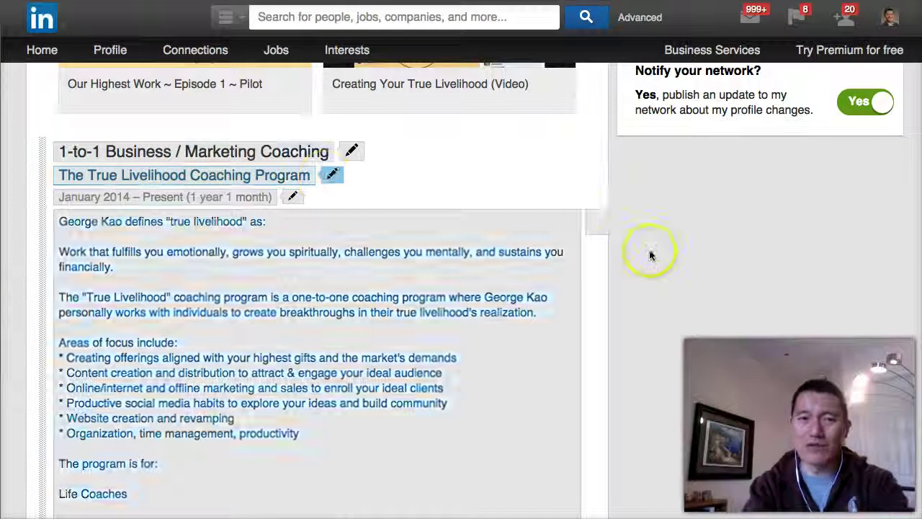
Reselect The Shift Network as the company for the Enlightened Business Academy Program Director position and save the position.
scroll(654, 185, down, 10)
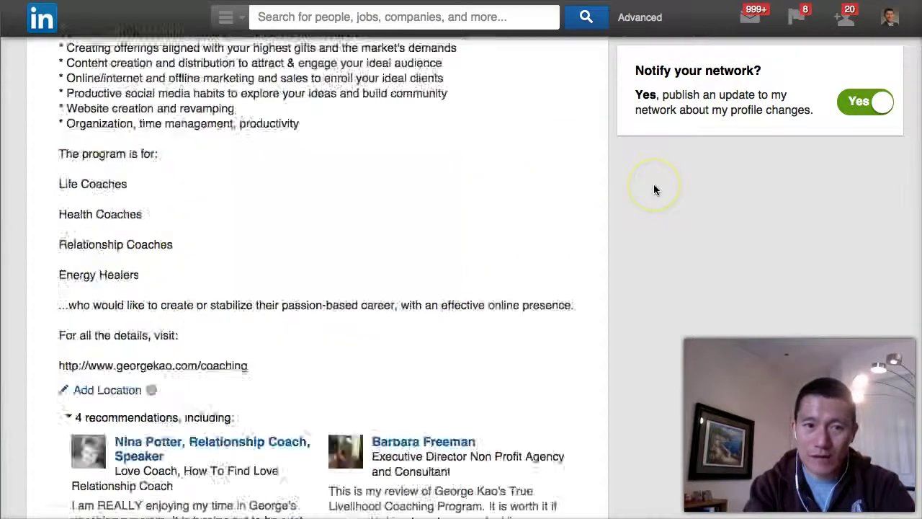
scroll(654, 186, down, 9)
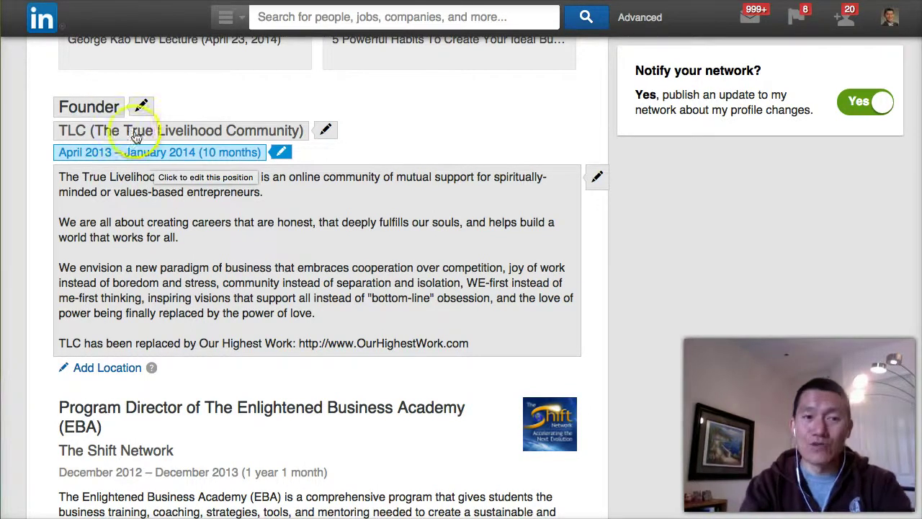
scroll(640, 329, down, 3)
scroll(639, 324, down, 5)
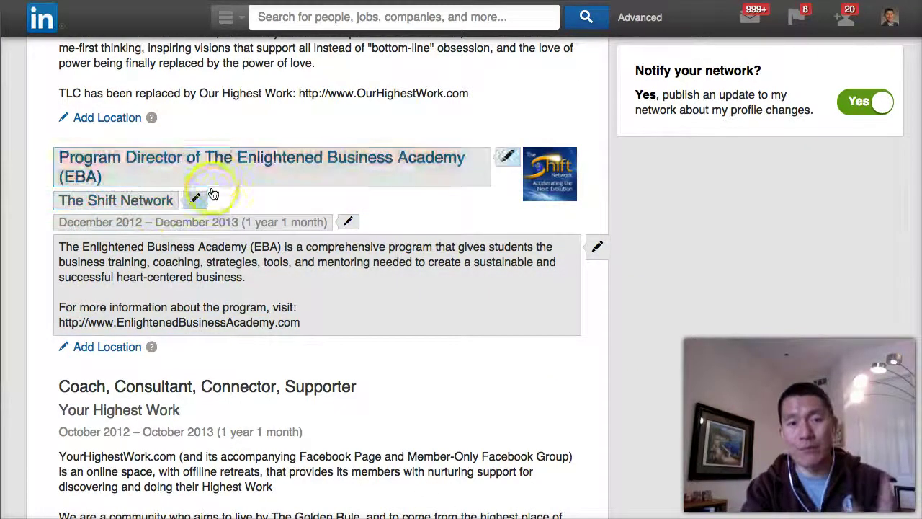
click(144, 205)
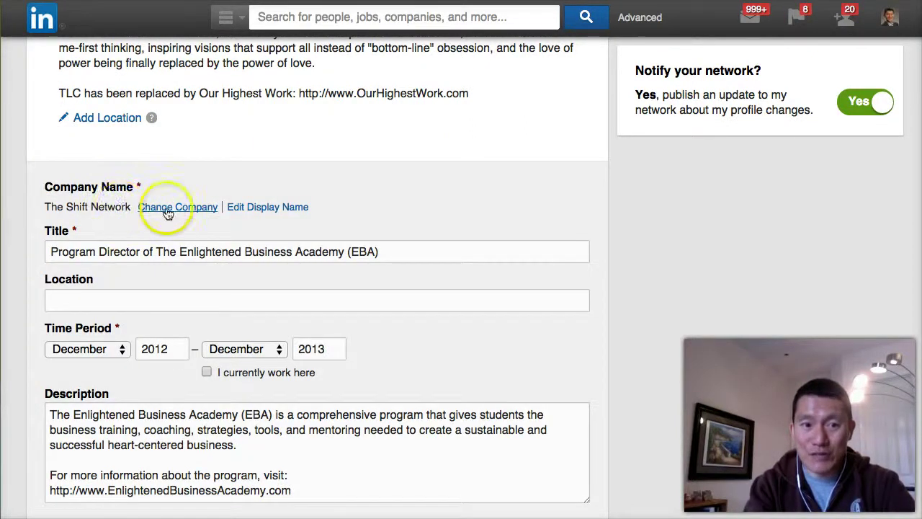
click(167, 209)
text(The Shift)
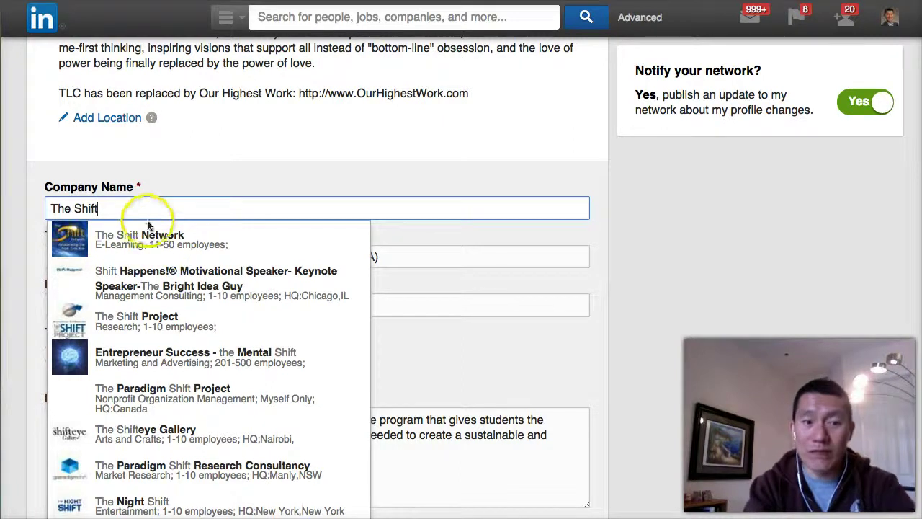
scroll(167, 330, down, 1)
scroll(168, 329, down, 2)
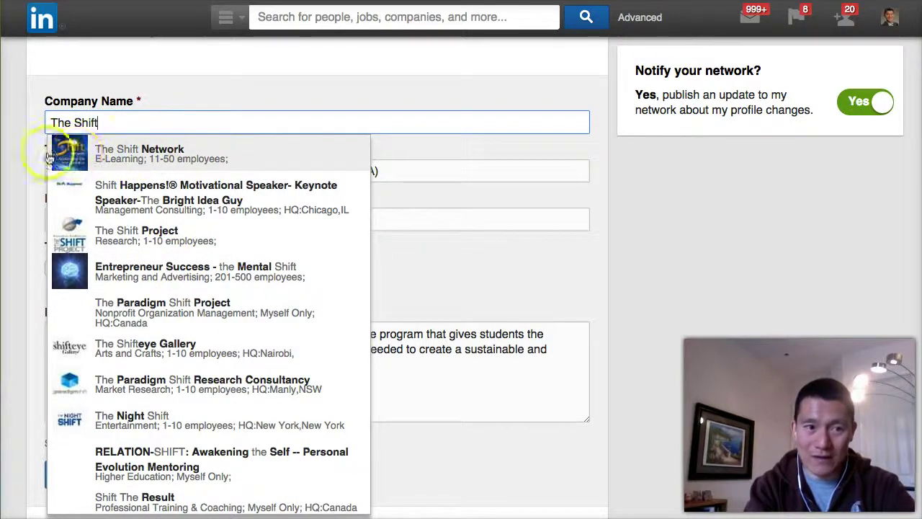
click(151, 155)
click(69, 475)
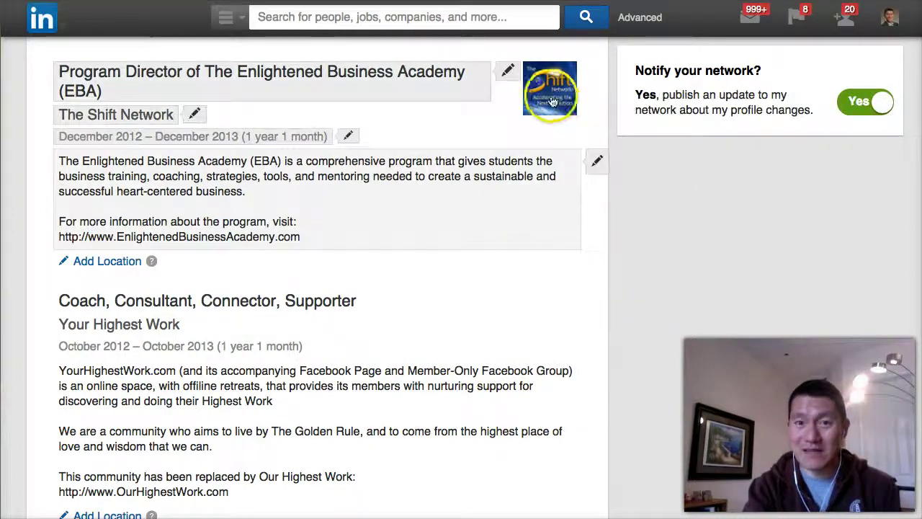
Review The Shift Network logo and the older Experience entries, including Your Highest Work, The Wisdom Business Alliance and The Webinar Method Coaching Program.
mouse_move(549, 93)
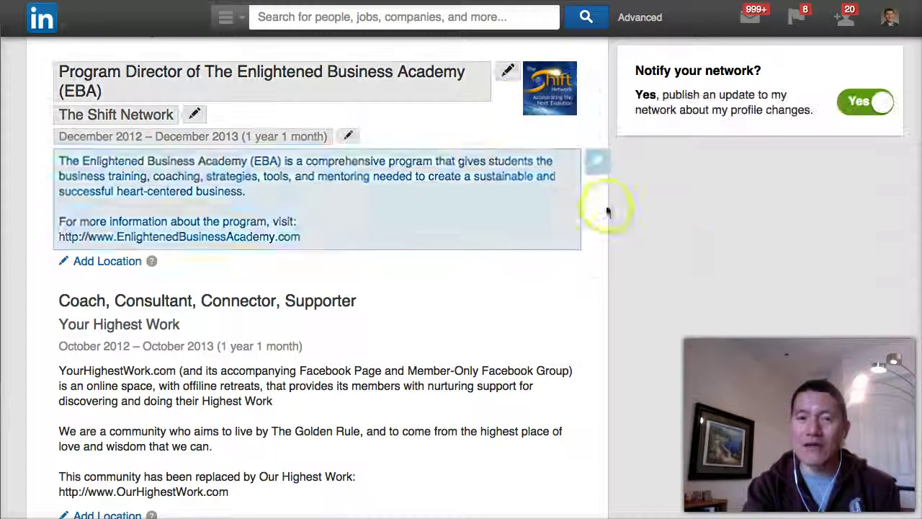
scroll(664, 237, down, 3)
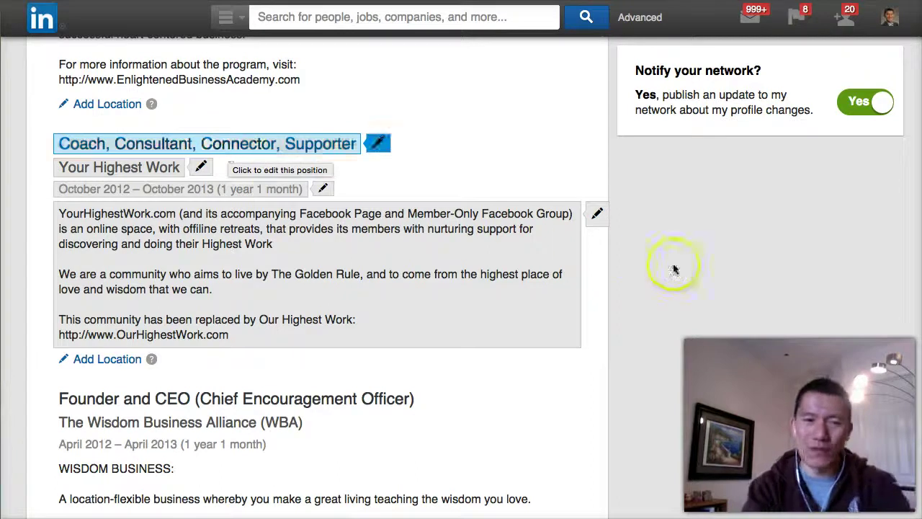
scroll(634, 290, down, 5)
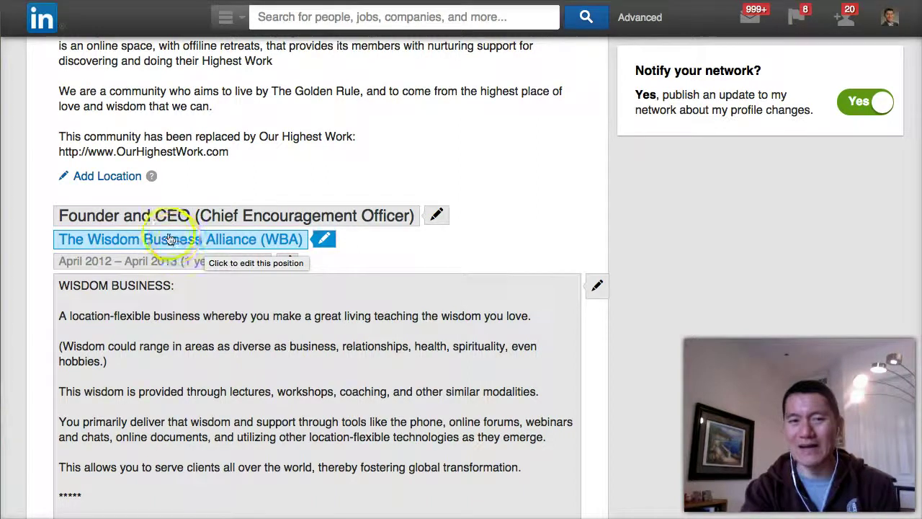
scroll(626, 249, down, 5)
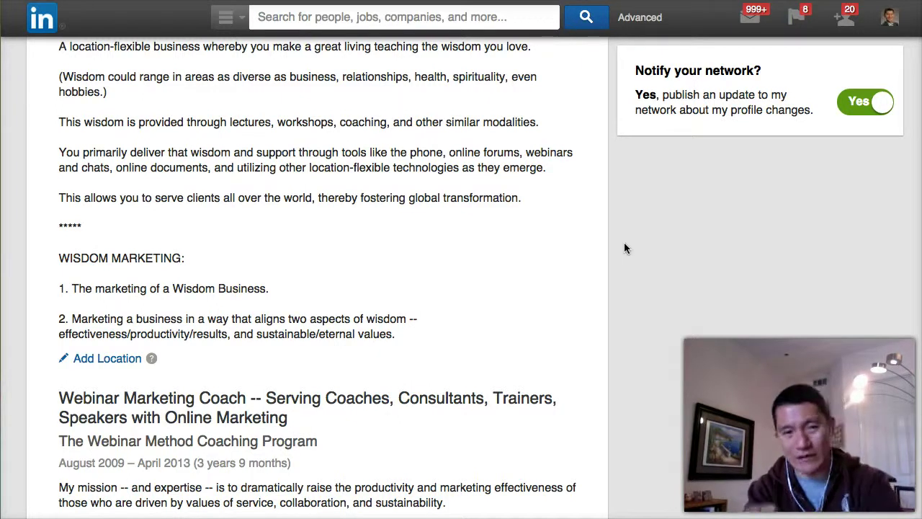
scroll(624, 247, down, 3)
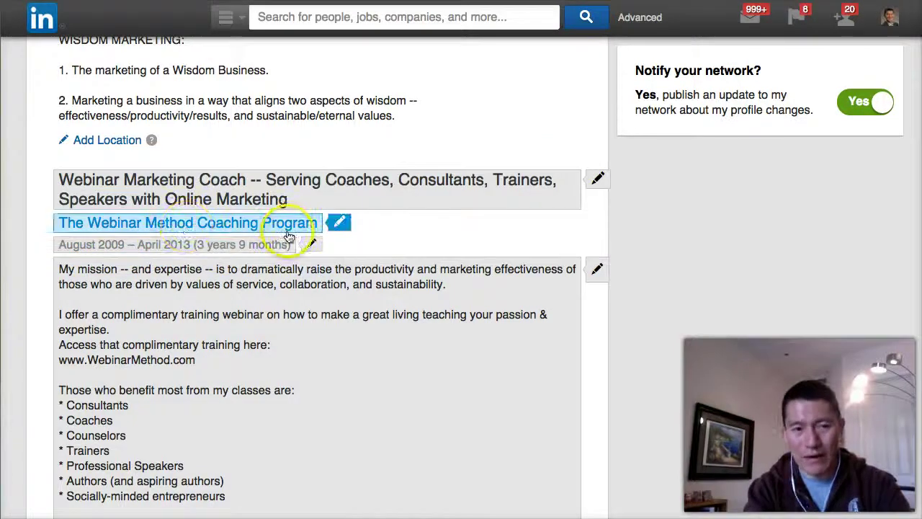
scroll(743, 301, down, 10)
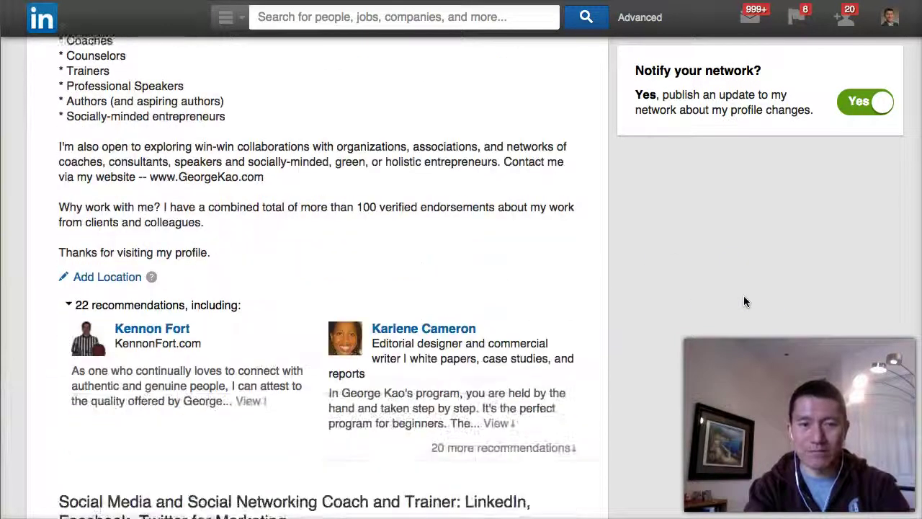
scroll(547, 288, down, 1)
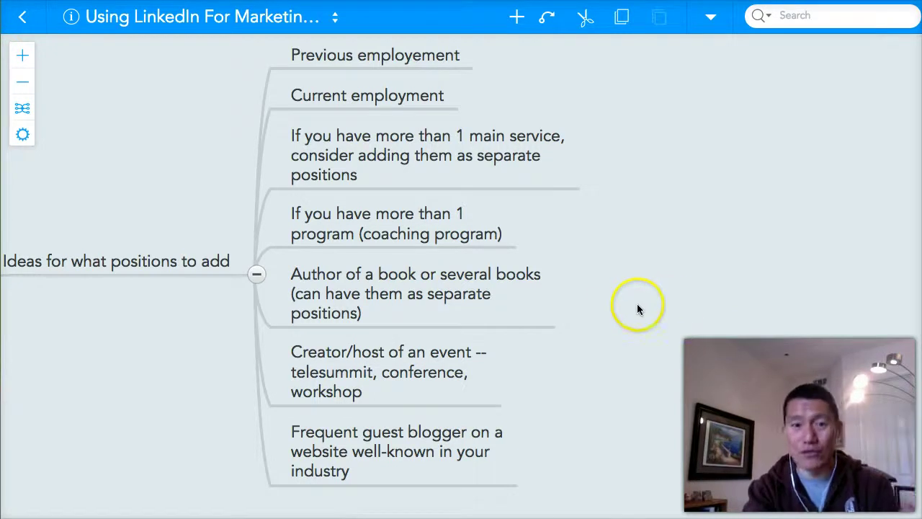
In the mind map, review the position ideas, and collapse the "Ideas for what positions to add" branch and its parent "Experience" area branch.
scroll(610, 317, down, 3)
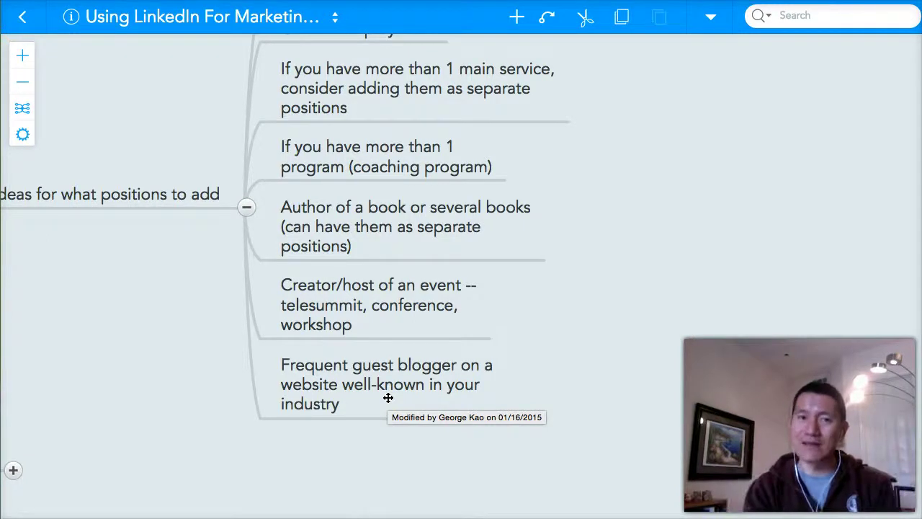
drag(216, 362, 419, 386)
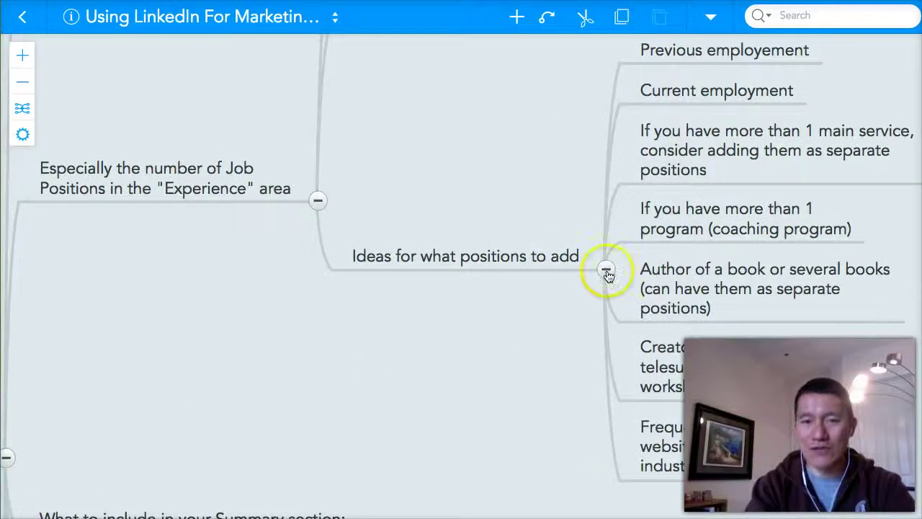
click(608, 274)
click(319, 207)
drag(447, 198, 518, 148)
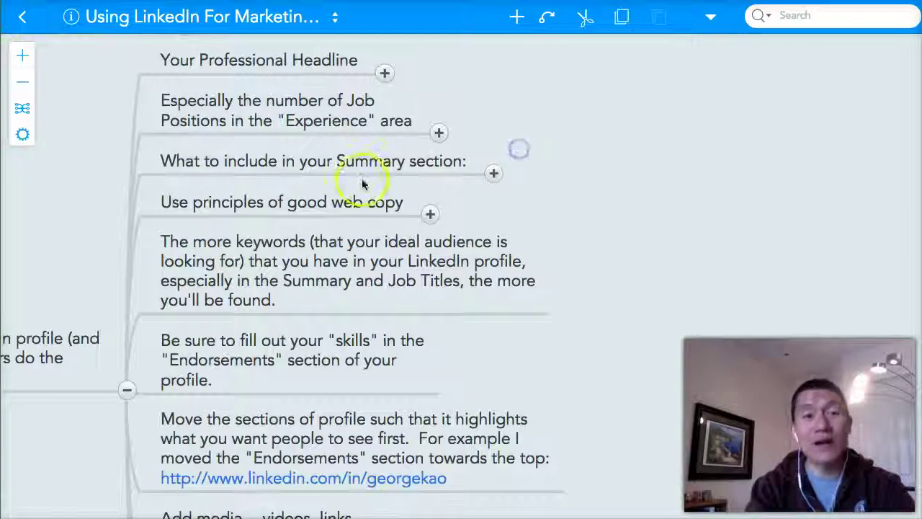